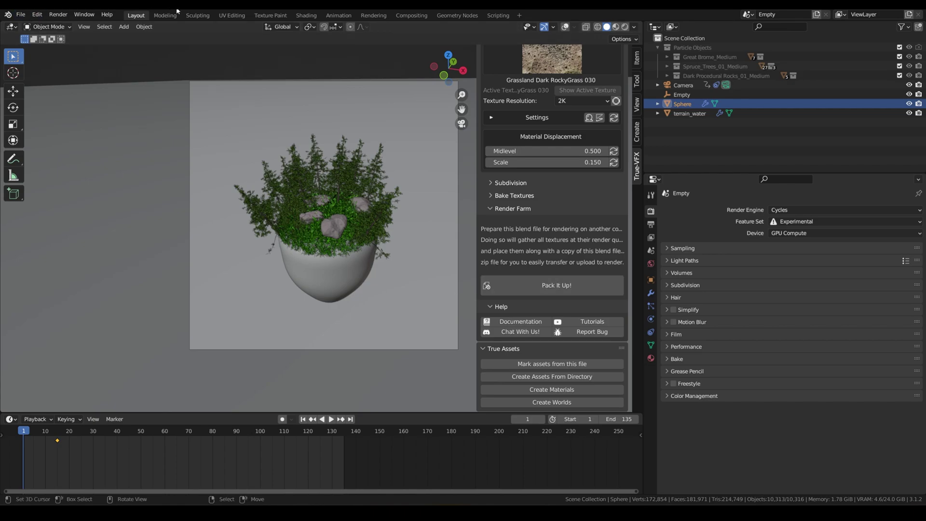
Step: Save the blend file and start packing the scene with Pack It Up
key("ctrl+s")
left_click(230, 51)
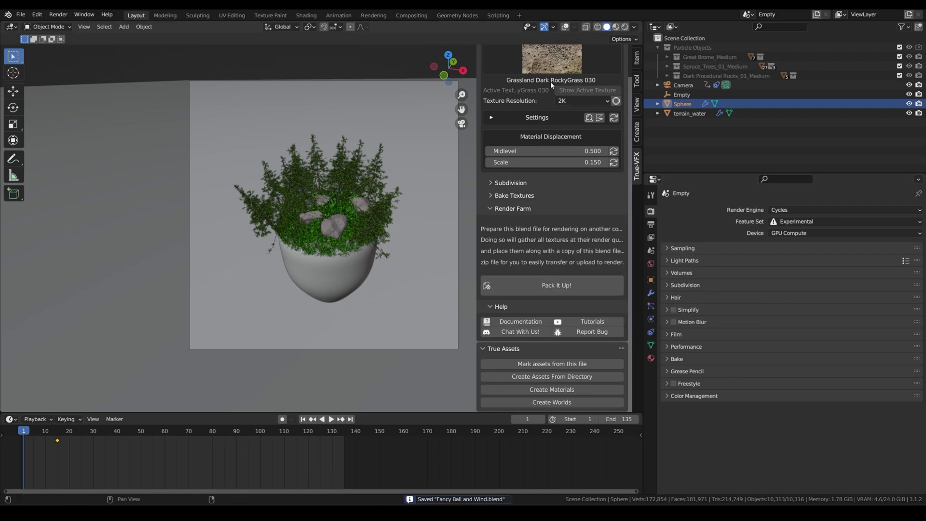
left_click(551, 288)
Step: Append 'super final export, totally serious about this' to the export name and confirm packing
left_click(588, 326)
key("End")
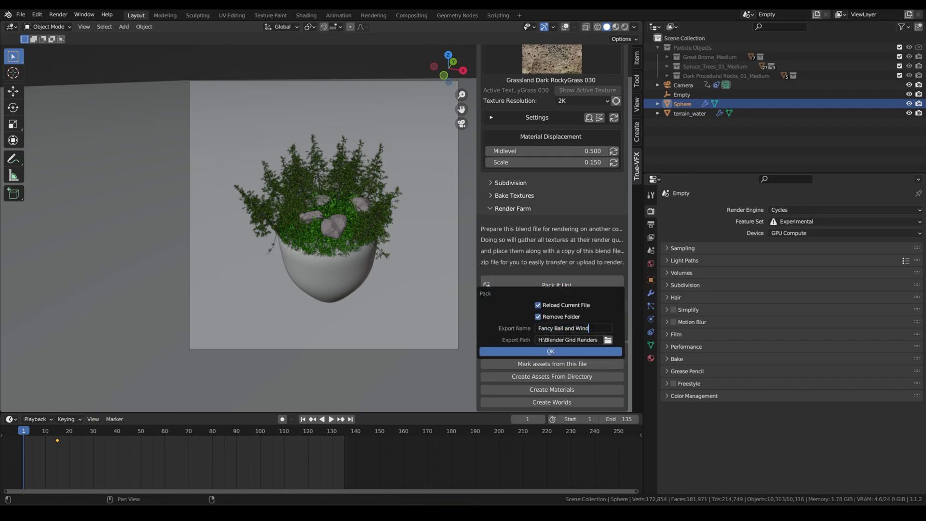
type("super final")
type(" export, tota")
type("lly serious about thi")
type("s")
key("Return")
left_click(569, 351)
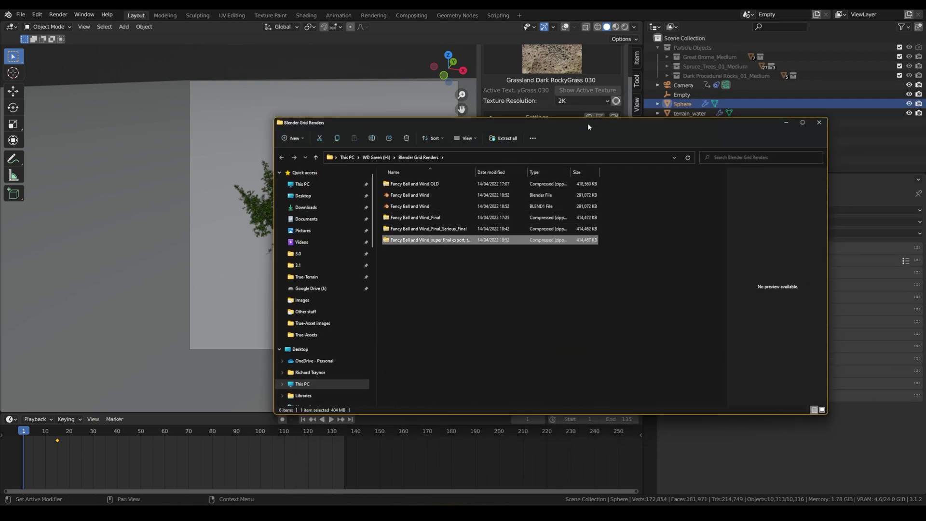
Step: Close the File Explorer window holding the packed zip to return to Blender
left_click(819, 122)
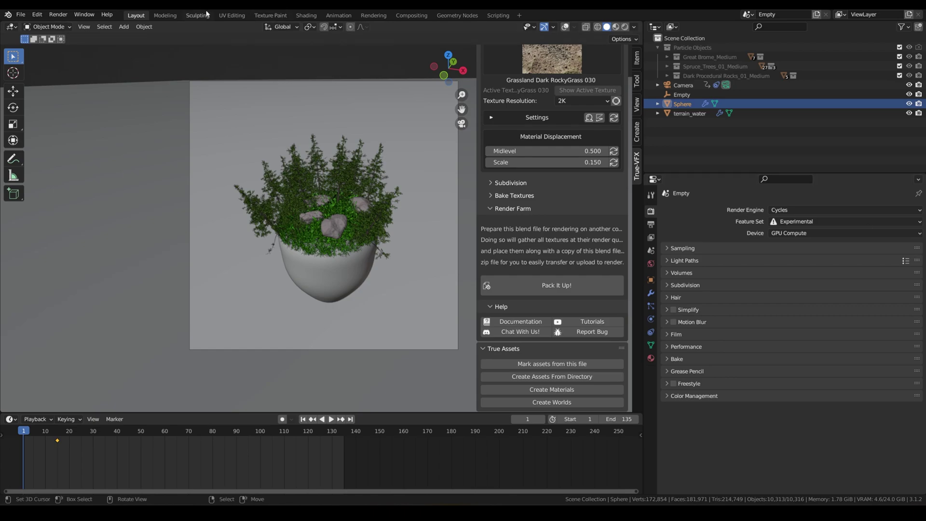
Step: Filter the Preferences add-on list for 'true' and expand the True-Terrain ULTIMATE entry
left_click(37, 14)
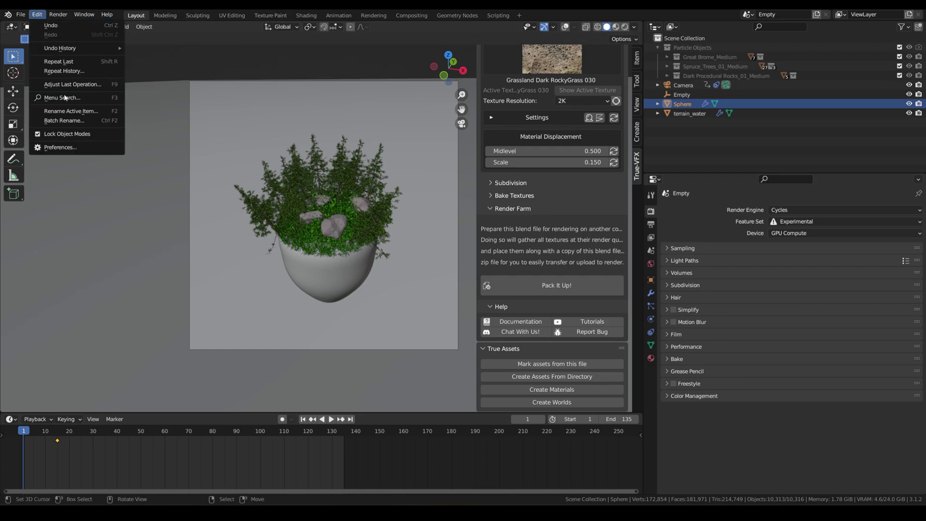
left_click(60, 147)
left_click(177, 187)
left_click(384, 122)
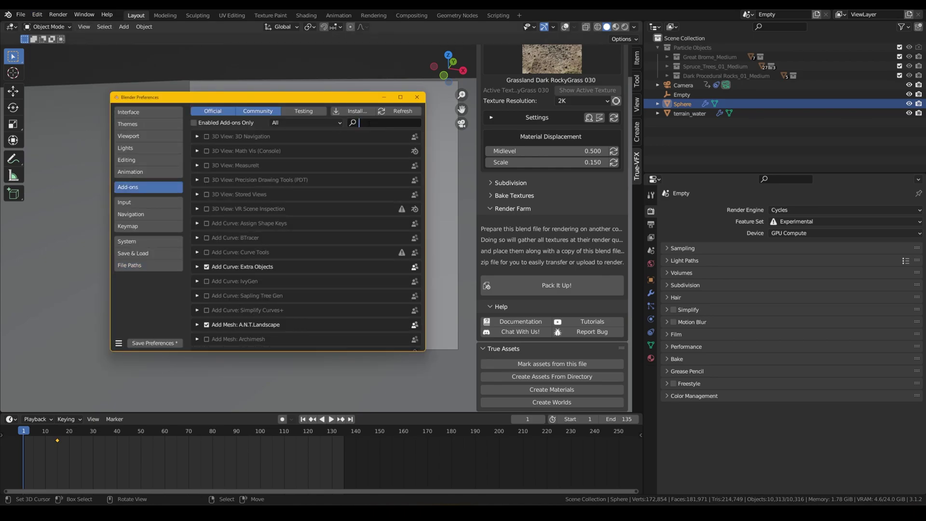
type("true")
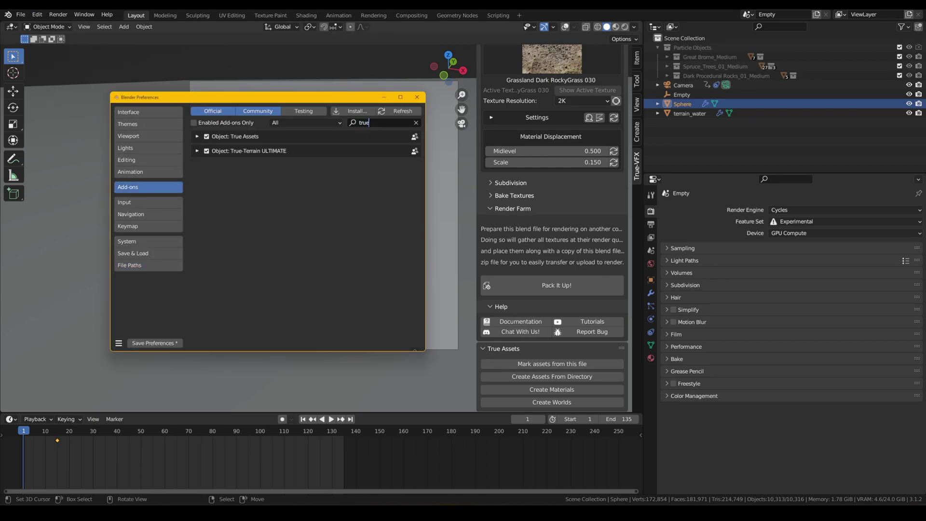
key("Return")
left_click(197, 151)
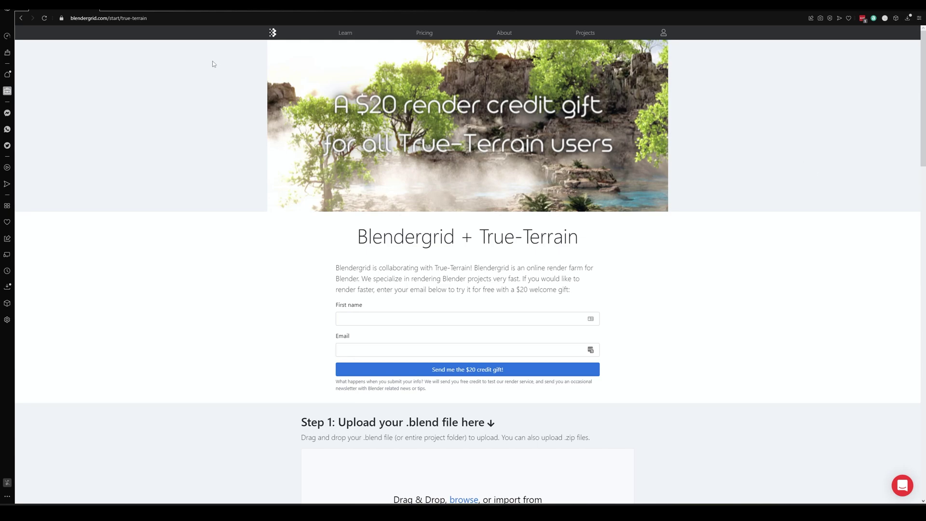
Step: Go to the Blendergrid homepage and dismiss the notification permission request
key("ctrl+Tab")
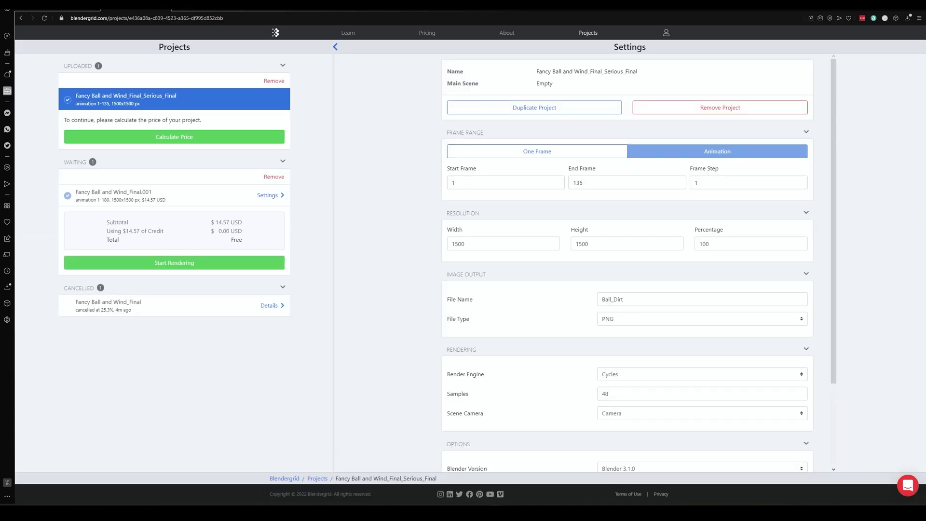
key("ctrl+Tab")
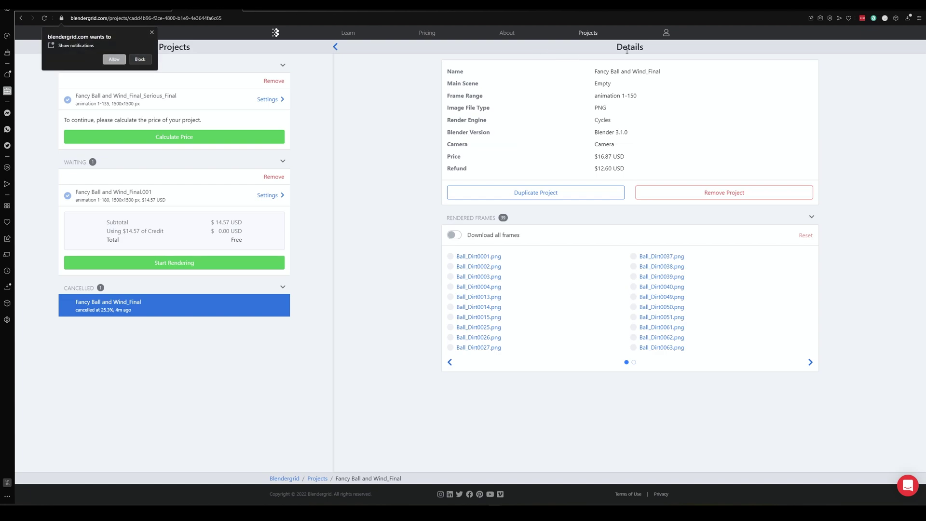
left_click(273, 32)
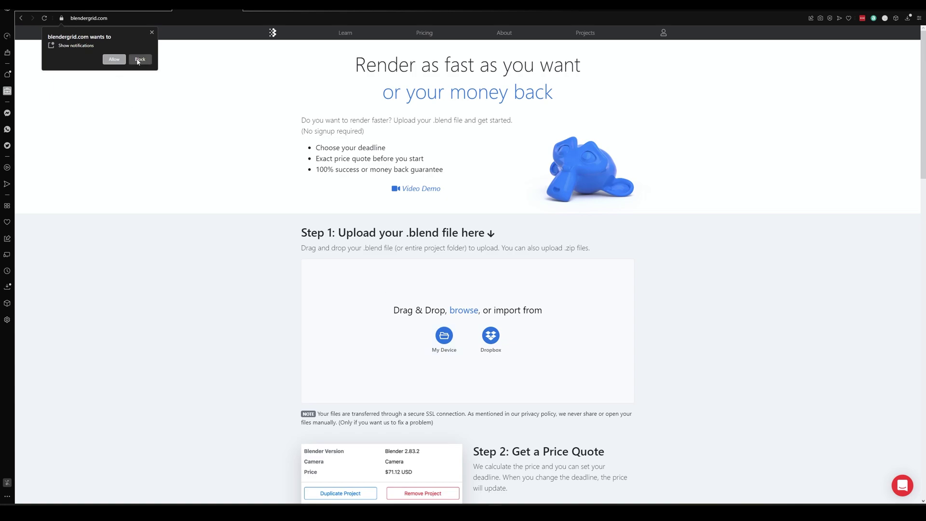
left_click(150, 33)
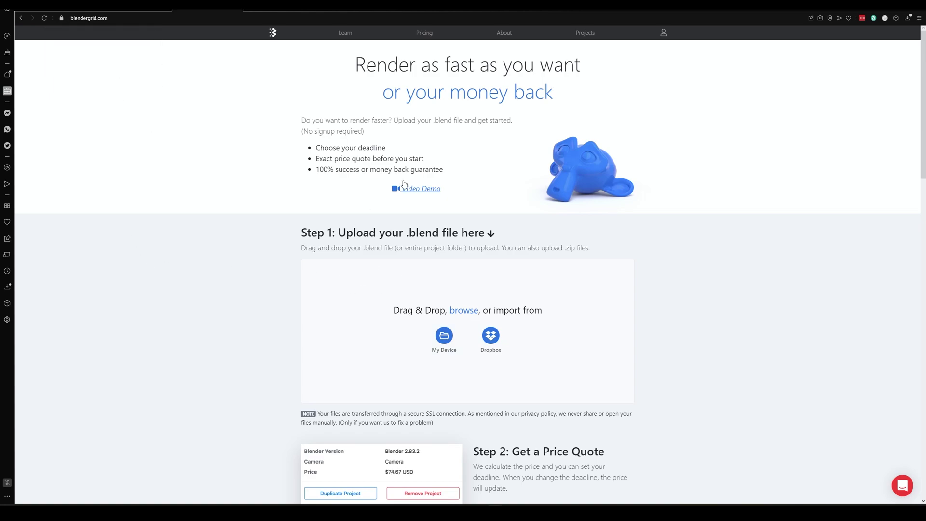
Step: Set the render time to 8 hours, then raise it to 27 hours
scroll(417, 290, "down", 2)
left_click(309, 472)
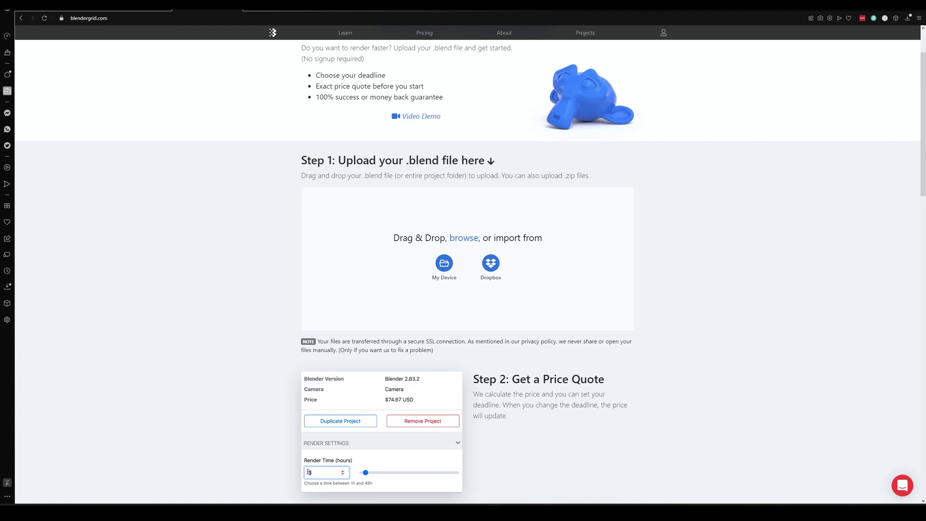
key("BackSpace")
type("8")
left_click_drag(376, 472, 413, 473)
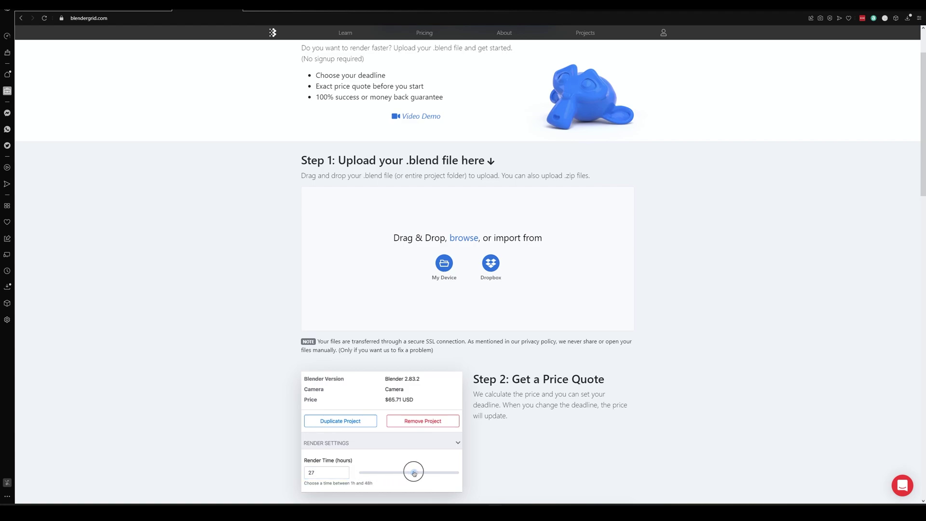
Step: Upload the packed scene zip and switch to the Projects page
left_click_drag(627, 277, 408, 263)
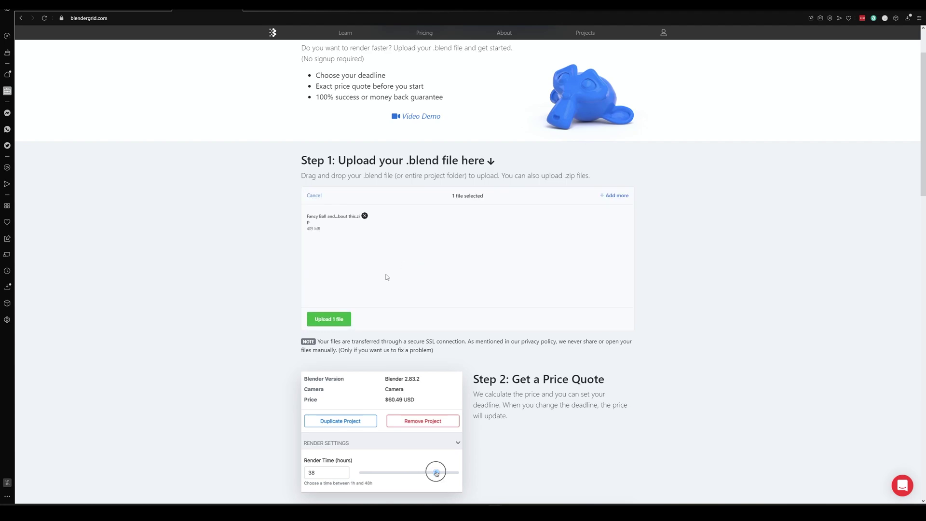
left_click(344, 320)
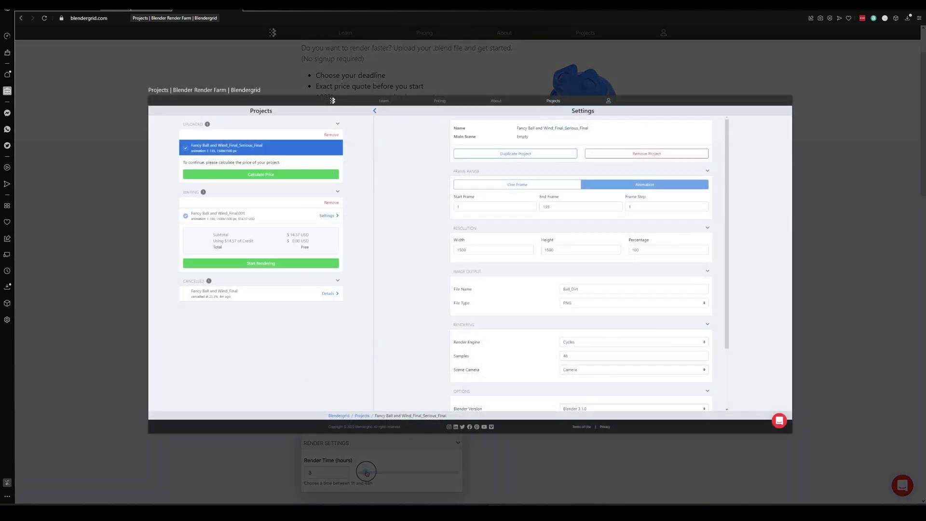
left_click(127, 11)
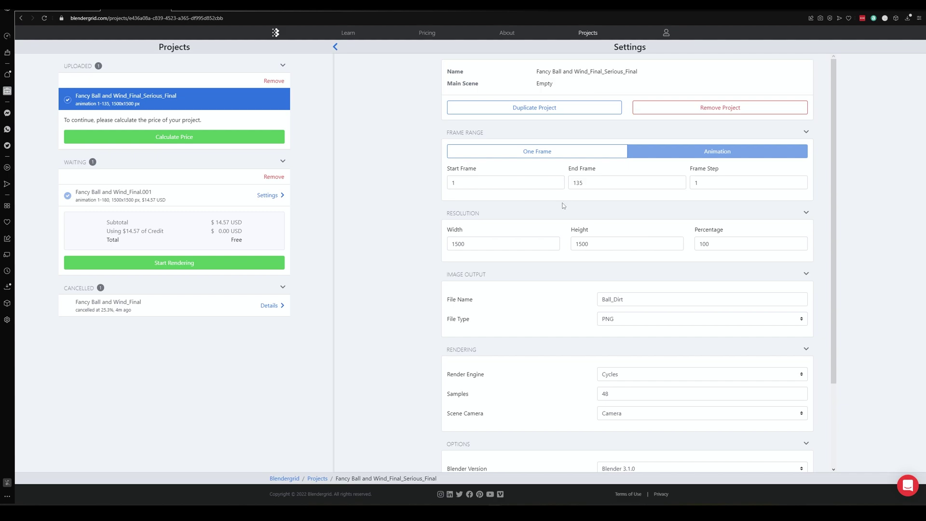
Step: Keep the project rendering the animation range with End Frame 135
scroll(459, 196, "down", 2)
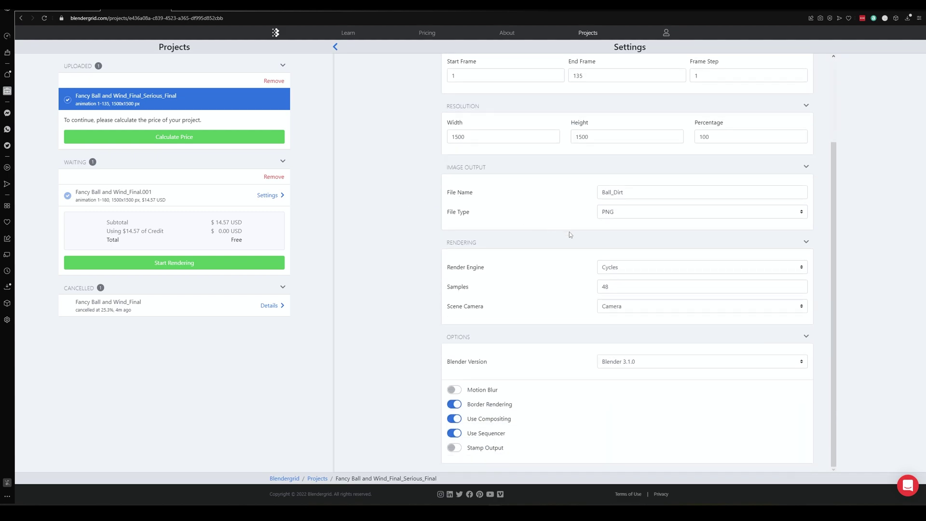
scroll(569, 234, "up", 3)
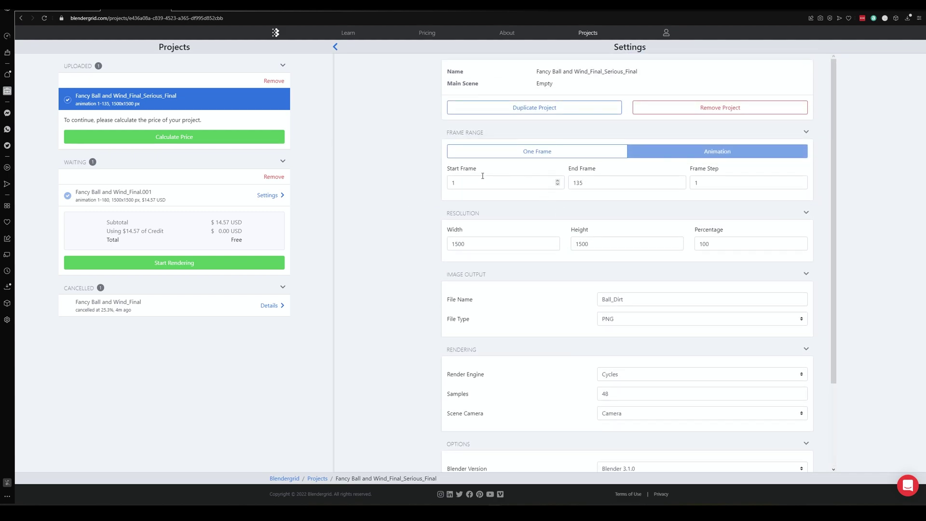
left_click(528, 154)
left_click_drag(601, 185, 561, 183)
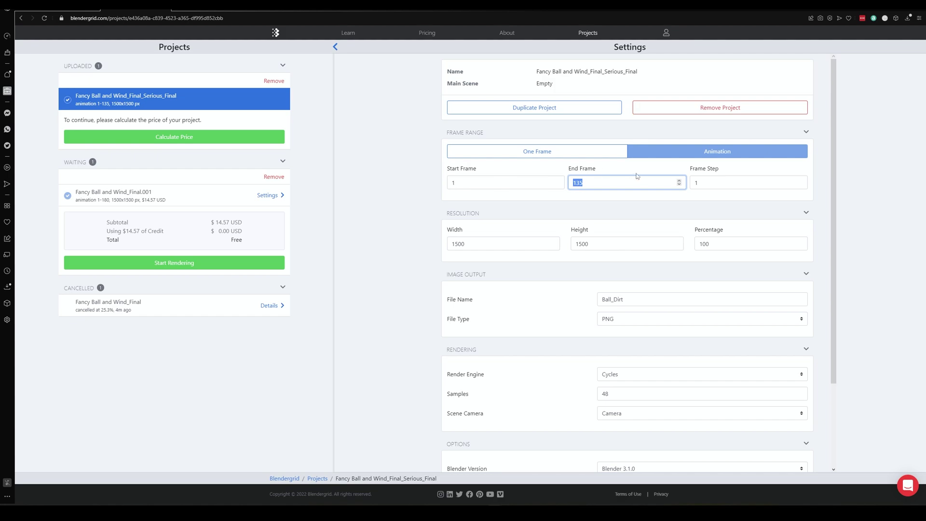
left_click(721, 184)
left_click(675, 195)
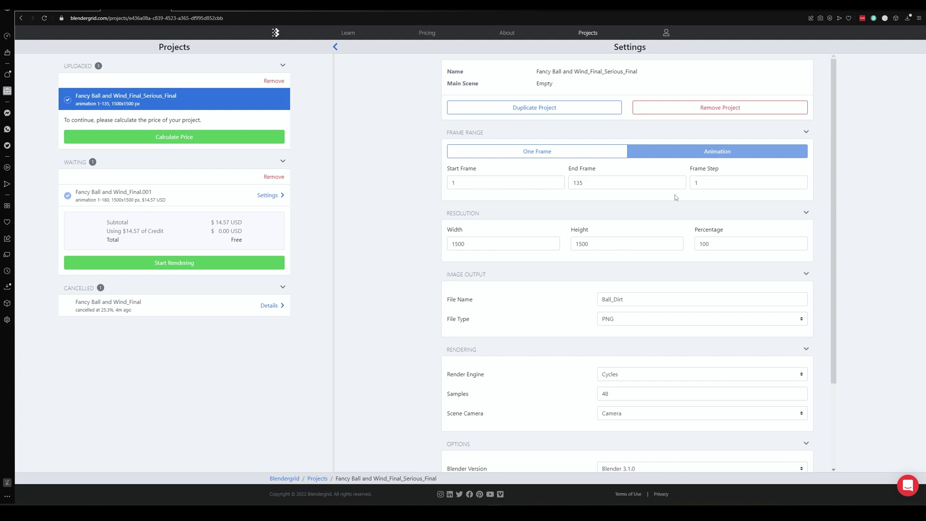
Step: Keep PNG as the output file format with the file name Ball_Dirt
scroll(535, 215, "down", 1)
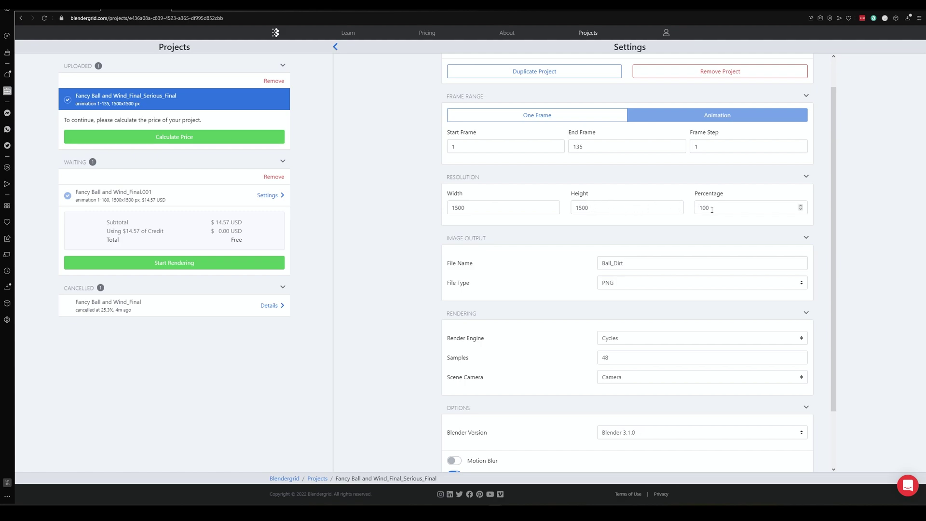
scroll(600, 230, "down", 1)
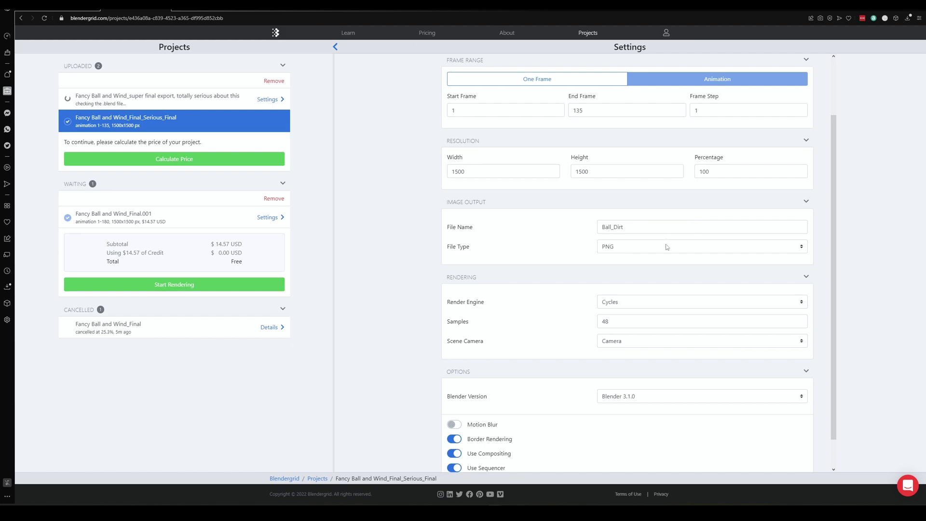
left_click(669, 245)
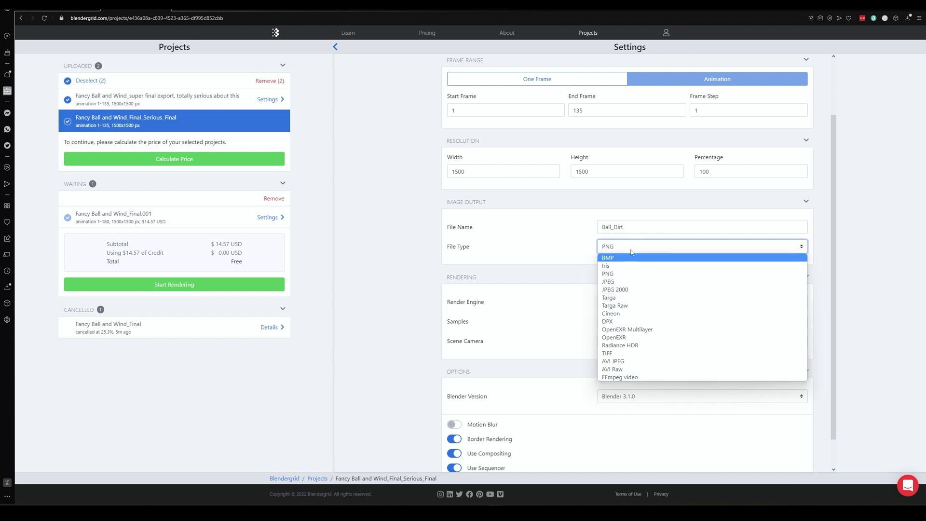
left_click(557, 225)
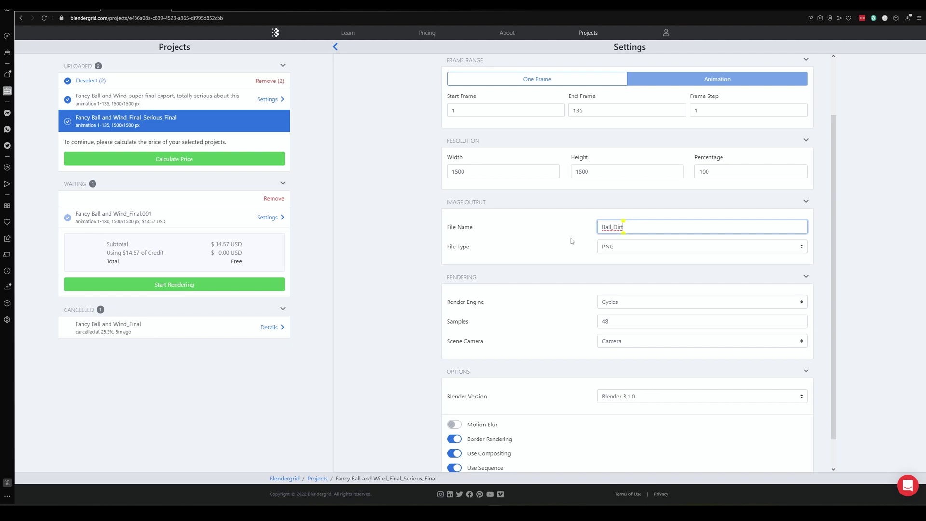
scroll(571, 238, "down", 1)
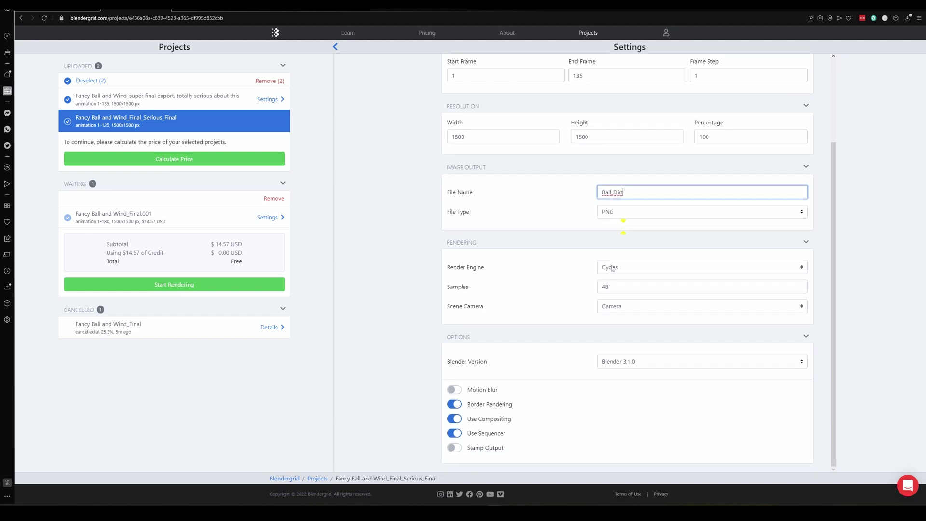
left_click(632, 268)
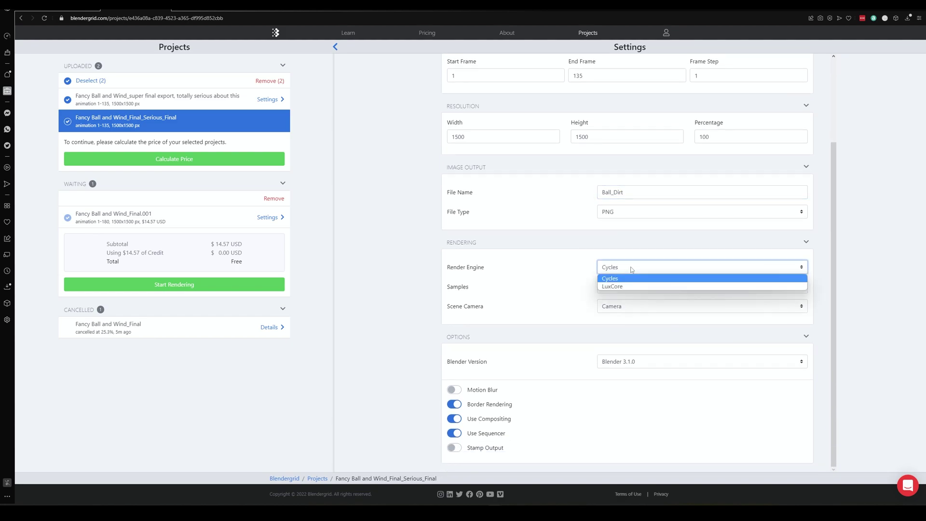
left_click(630, 269)
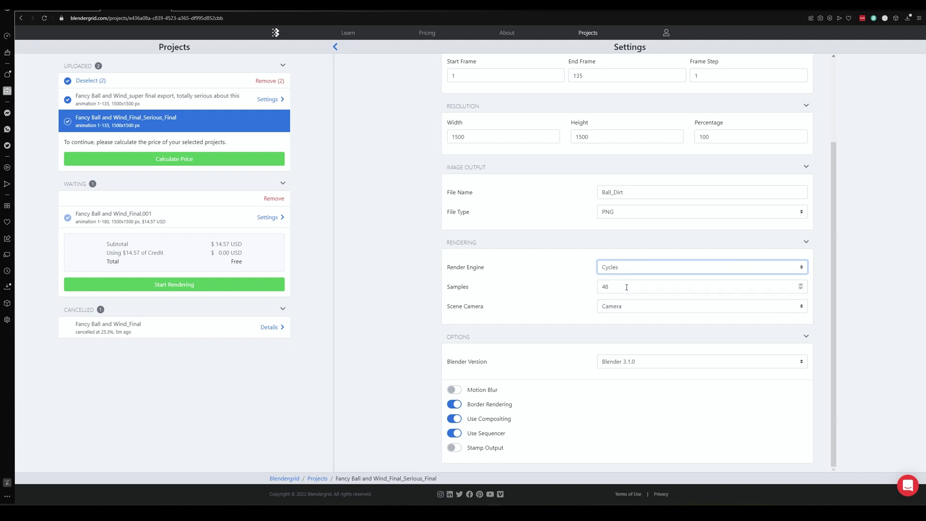
left_click(539, 285)
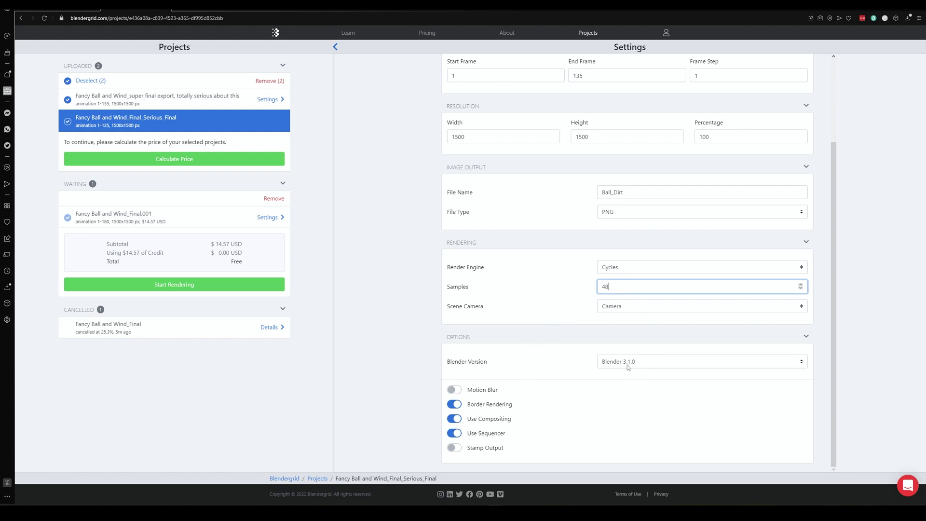
left_click(655, 364)
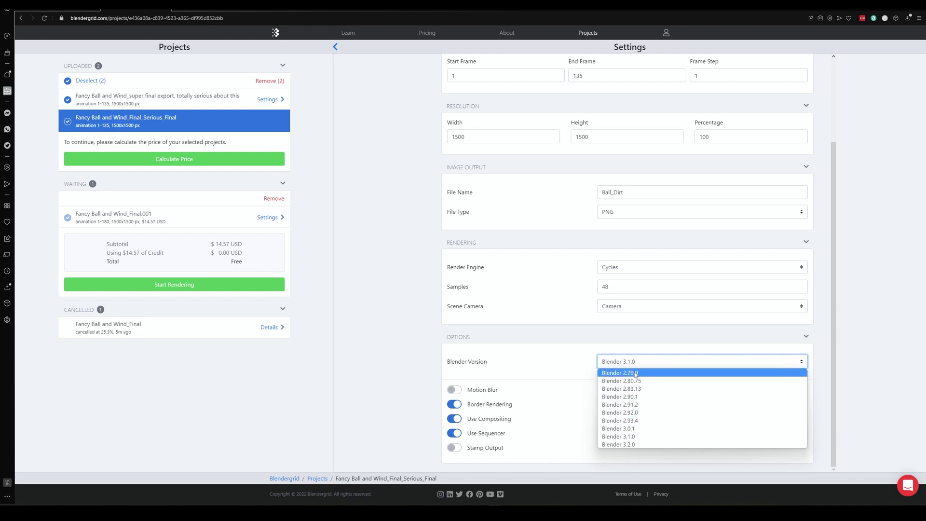
left_click(579, 353)
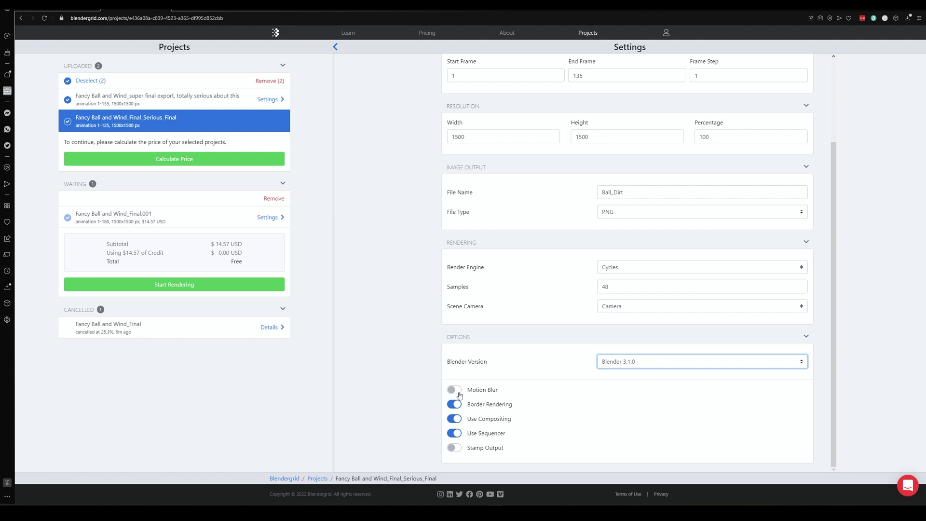
left_click(425, 352)
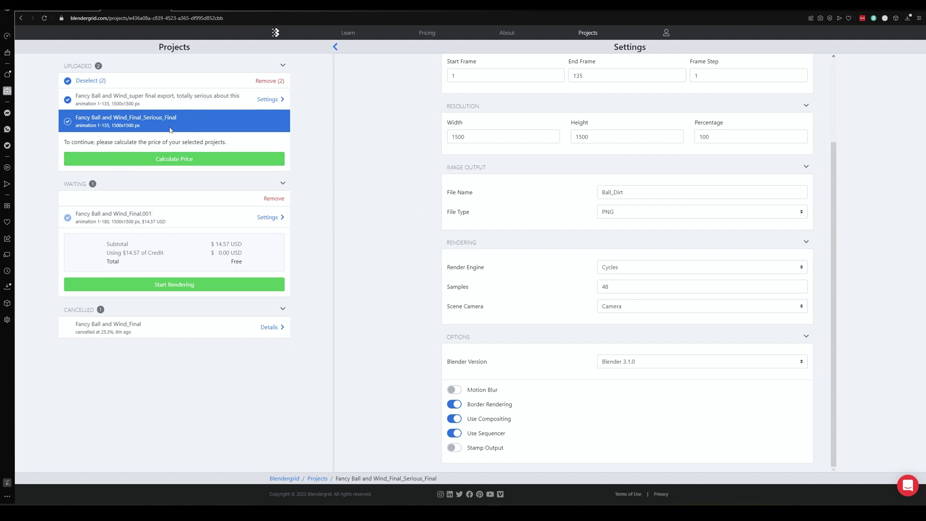
Step: Set Fancy Ball and Wind_Final.001 to a 2-hour deadline, 50% resolution and 48 Cycles samples
left_click(139, 213)
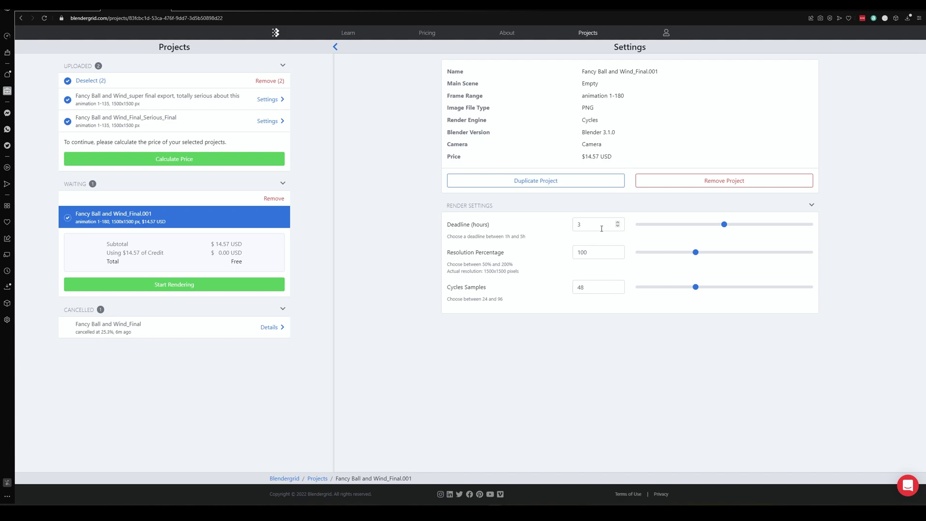
left_click_drag(730, 226, 861, 236)
left_click_drag(696, 254, 639, 253)
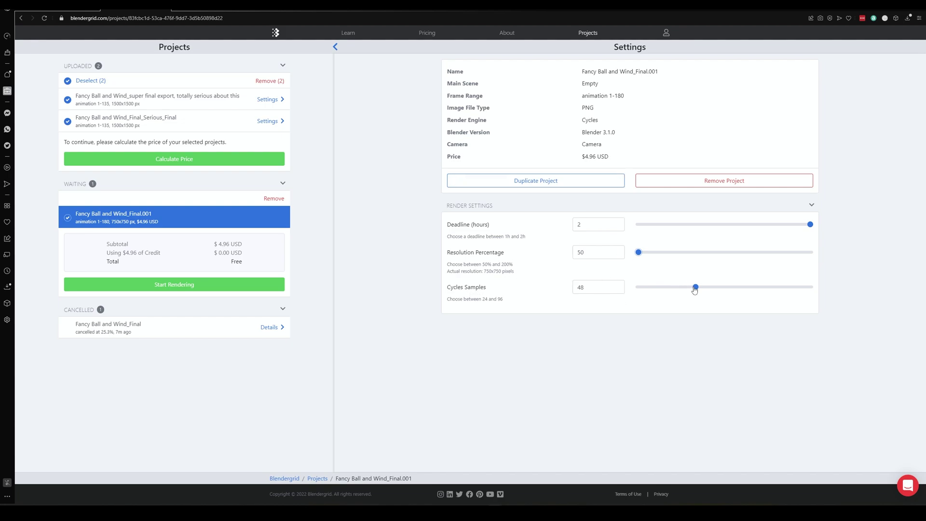
left_click_drag(695, 289, 839, 292)
left_click_drag(810, 290, 695, 289)
left_click_drag(638, 226, 829, 244)
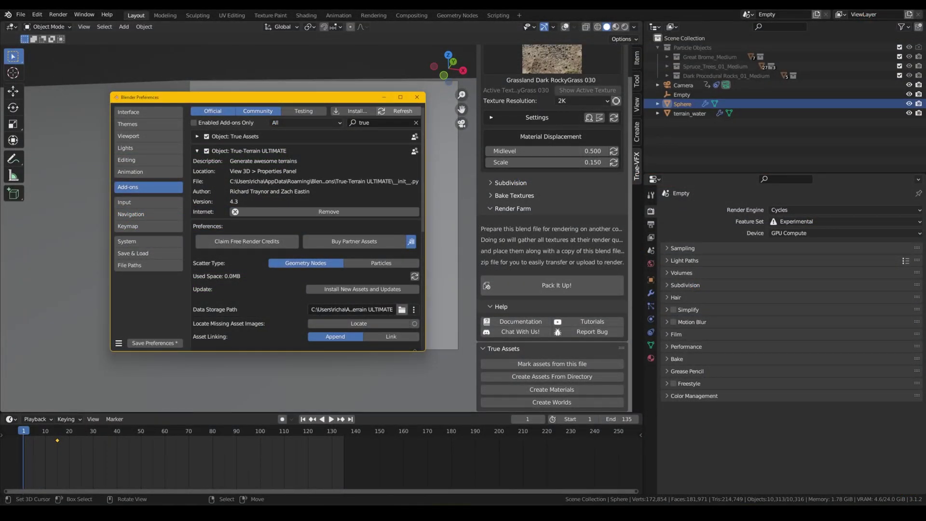
Step: Move and enlarge the Preferences window to show the True-Terrain ULTIMATE settings
left_click_drag(333, 102, 349, 84)
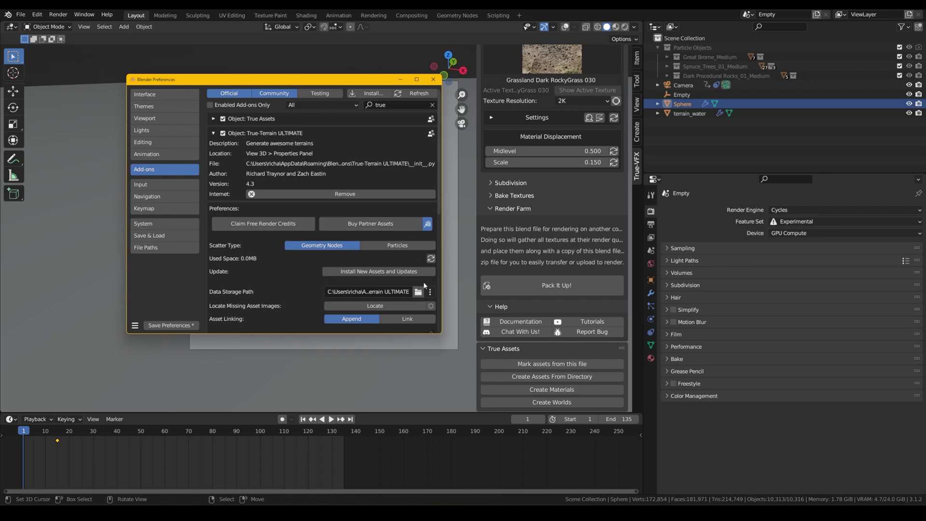
scroll(440, 333, "down", 10)
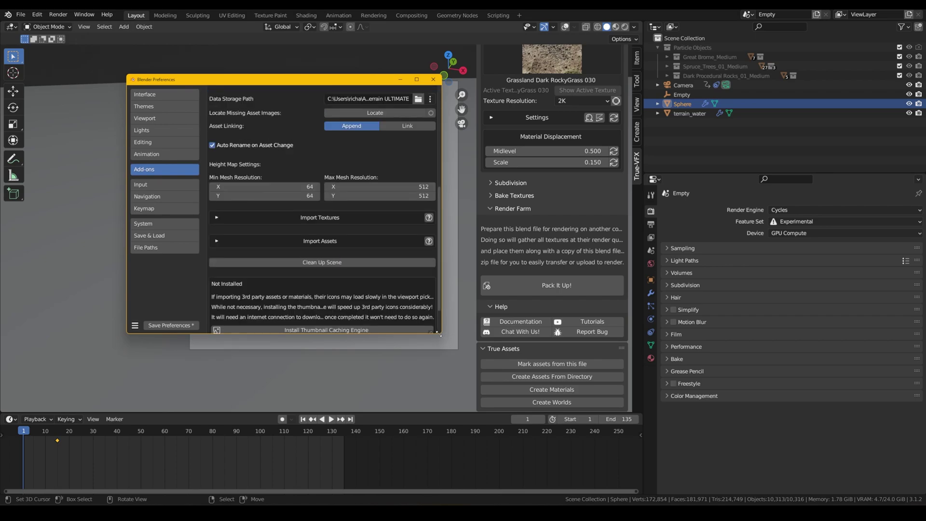
left_click_drag(441, 333, 473, 393)
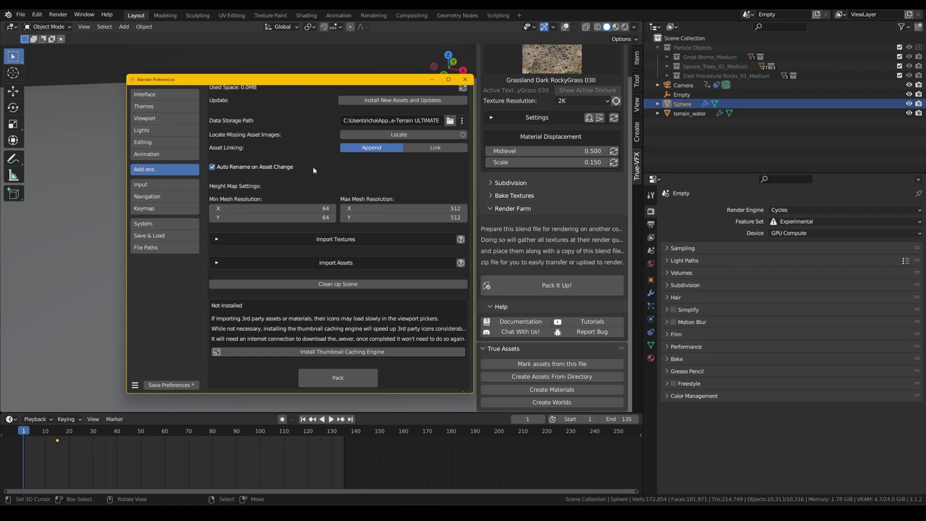
scroll(311, 178, "up", 8)
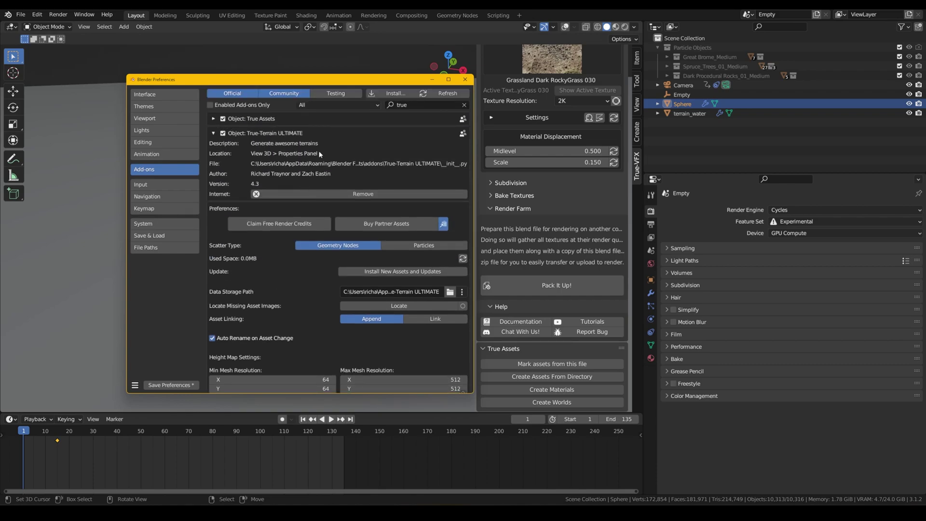